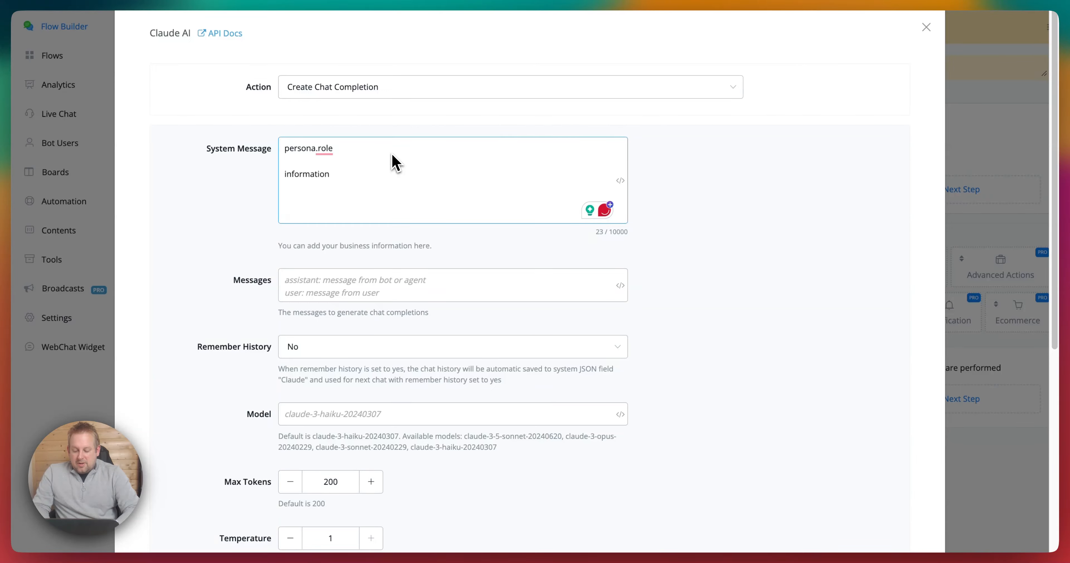
Add a "guidelines for responses:" section with "- tone of voice" to the system message, and insert the Last Text Input variable under Messages
type("guidelines for responses:")
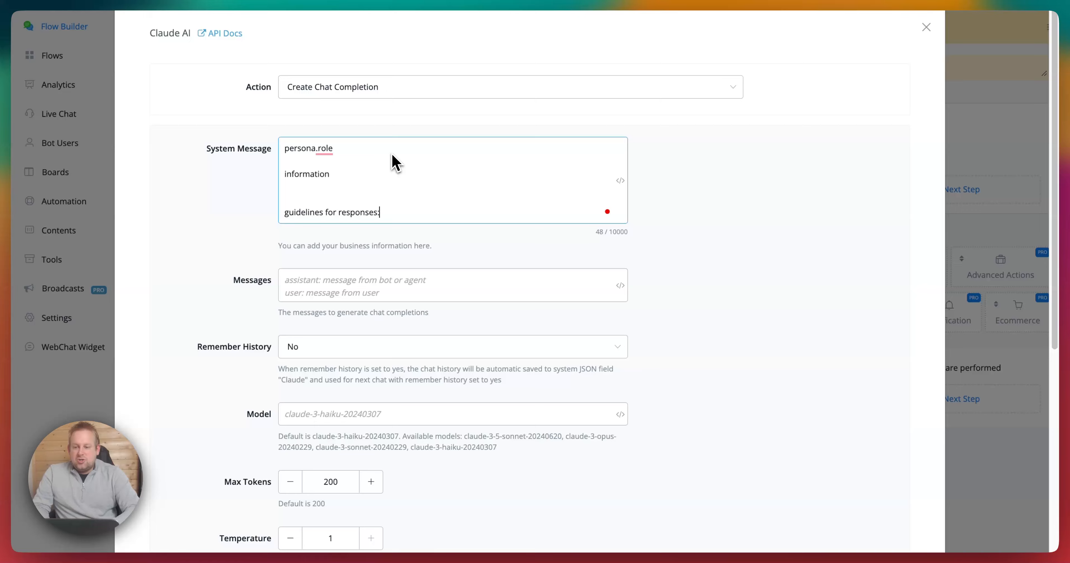
key("Return")
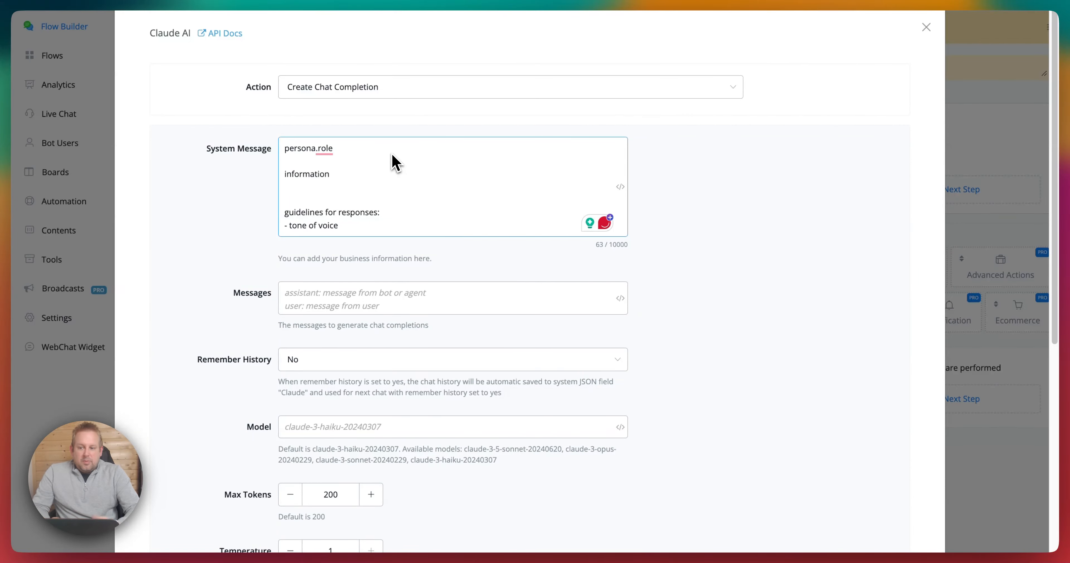
left_click(505, 293)
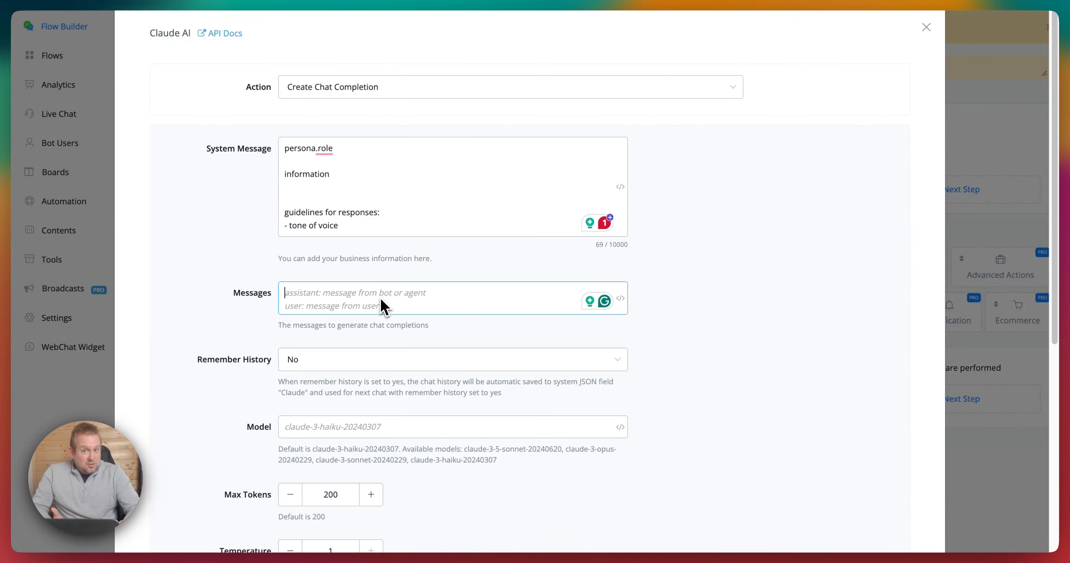
type("{{last")
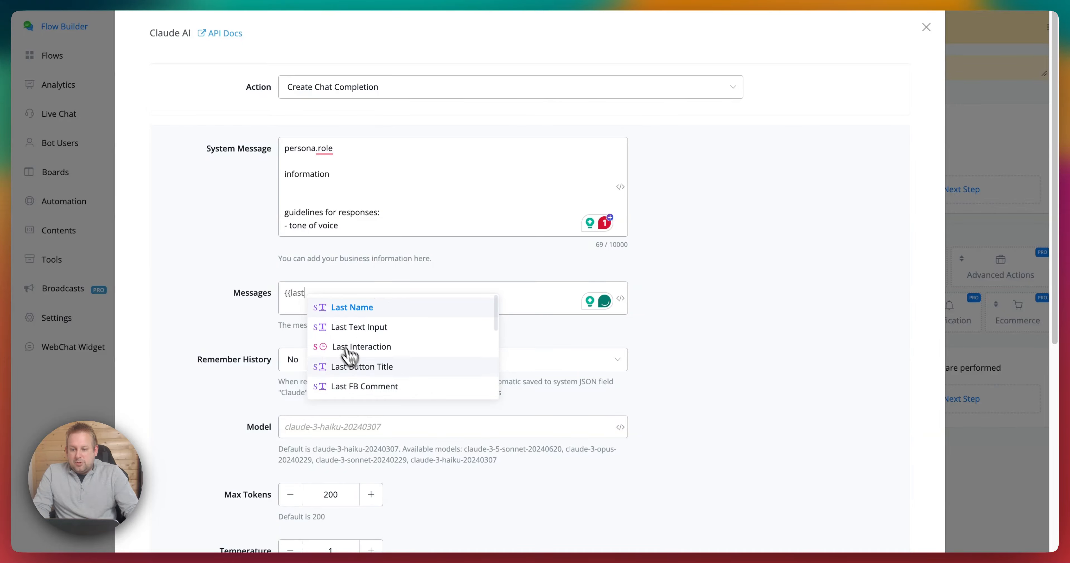
left_click(359, 327)
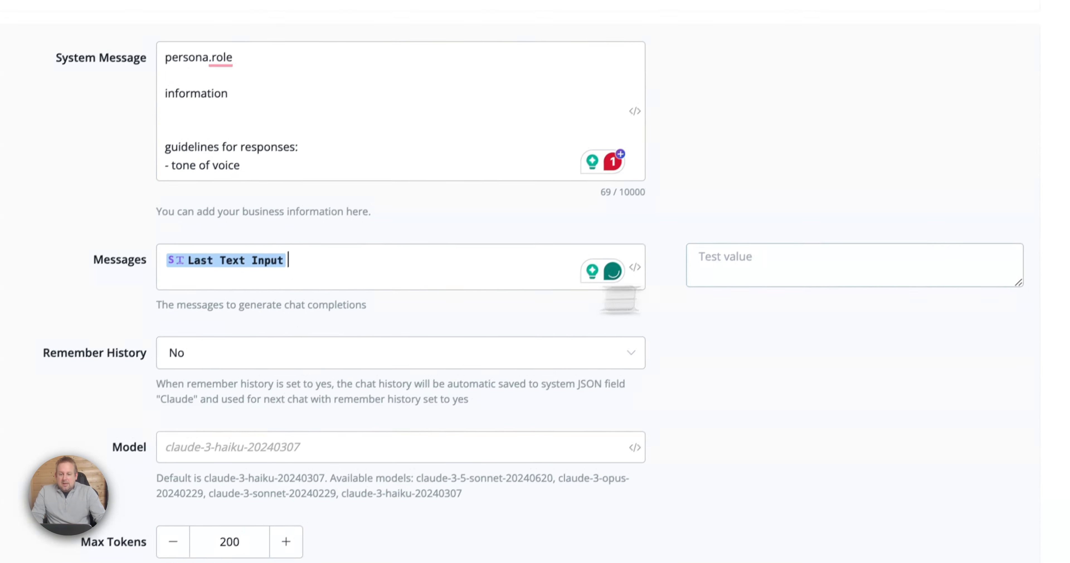
left_click(754, 280)
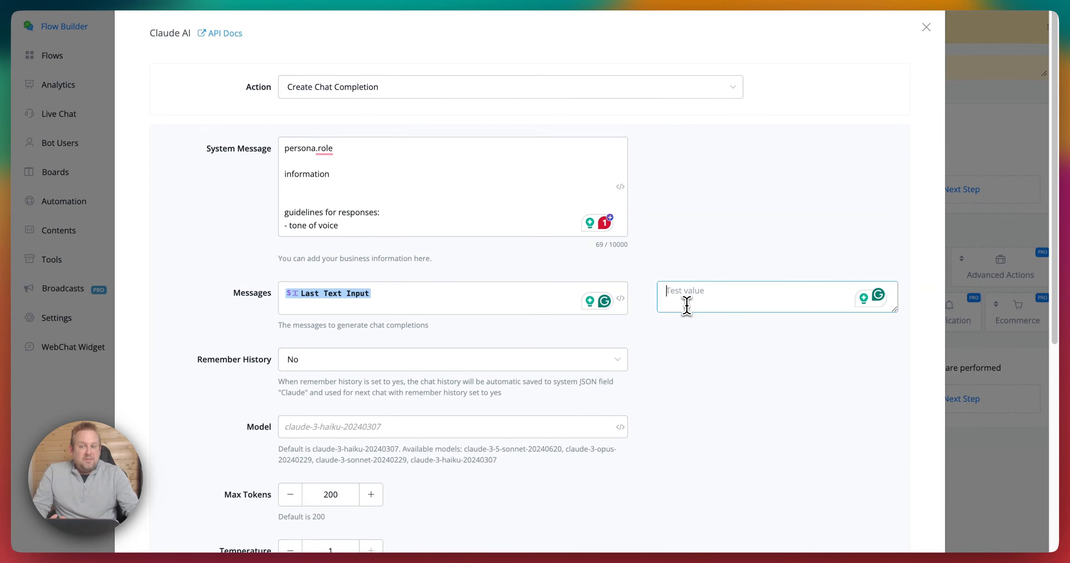
scroll(681, 307, "down", 8)
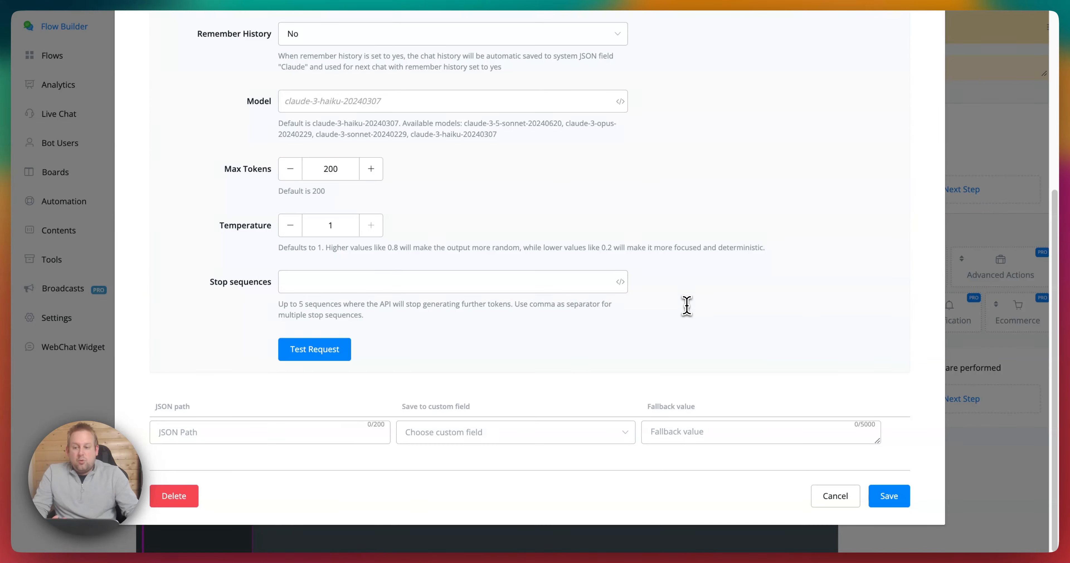
left_click(313, 348)
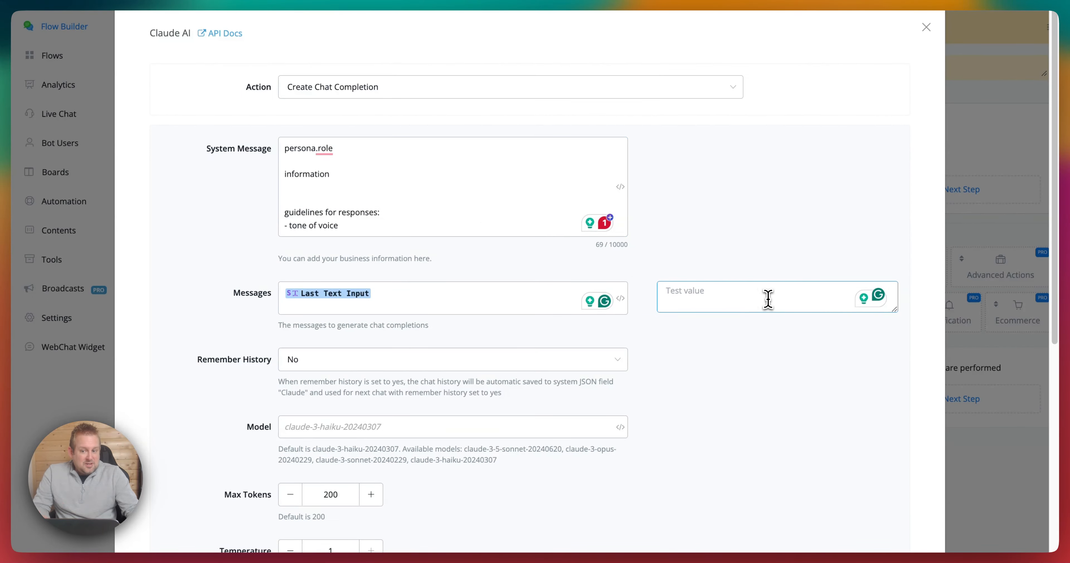
left_click(475, 307)
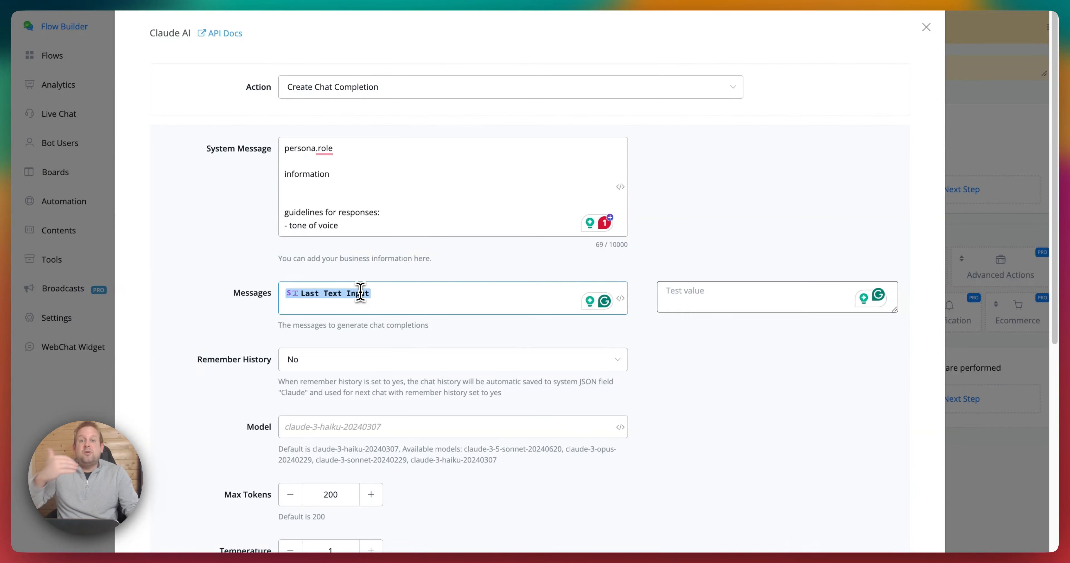
Set Remember History to Yes for the chat completion
scroll(360, 293, "down", 5)
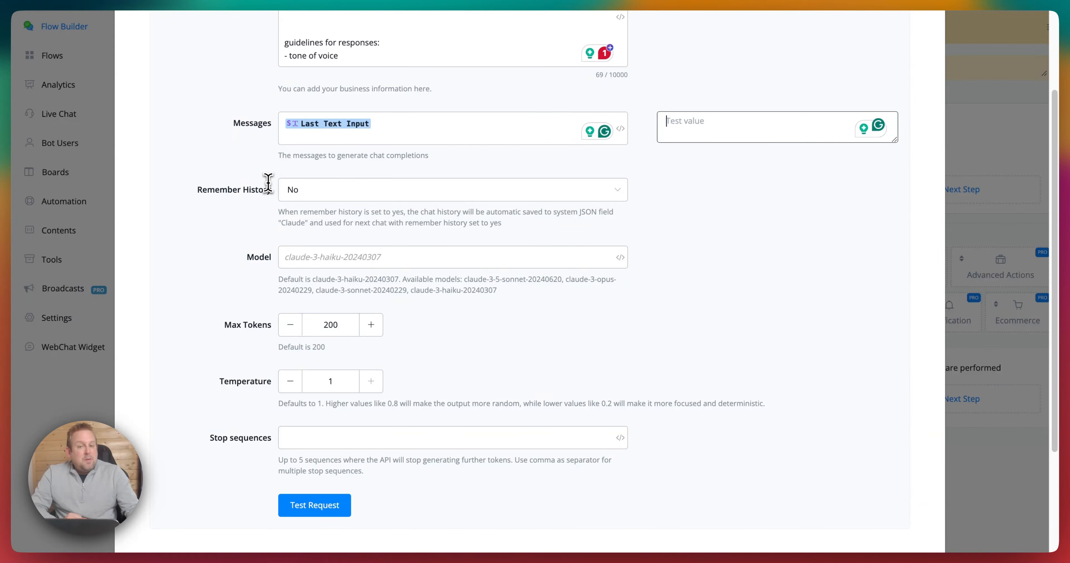
scroll(266, 182, "up", 1)
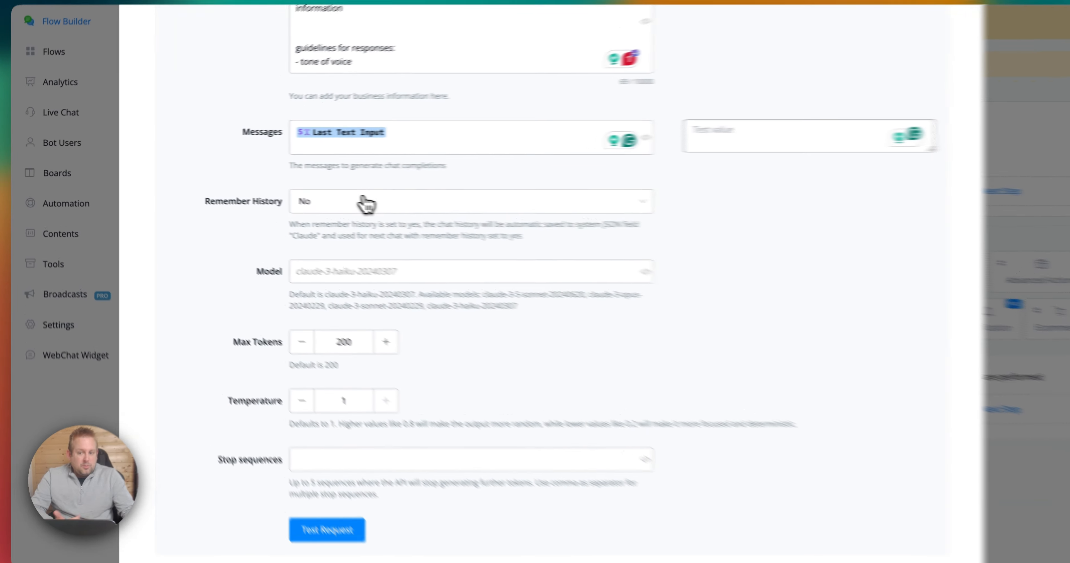
left_click(352, 200)
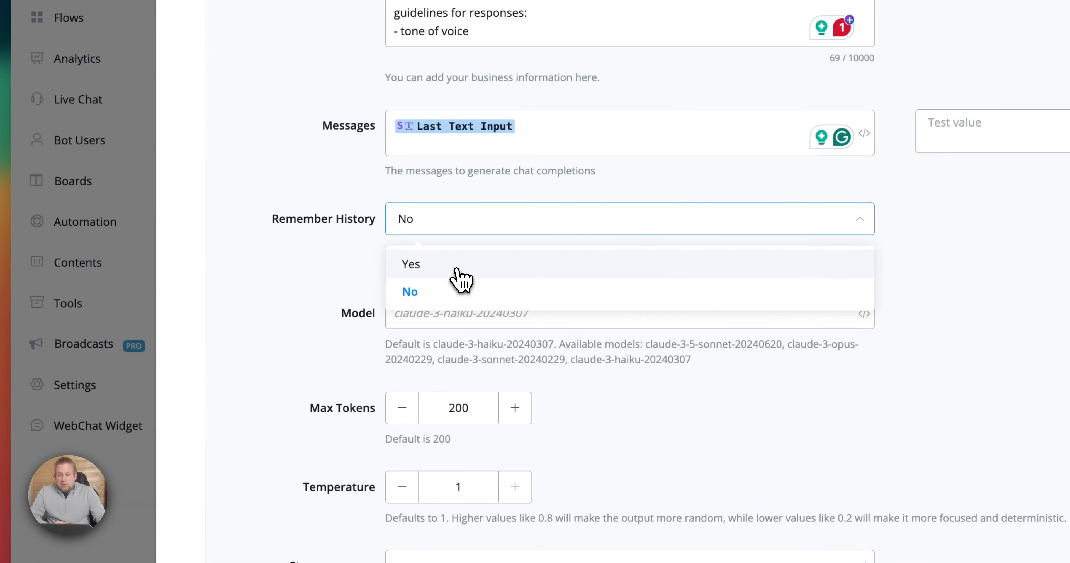
left_click(457, 270)
left_click(491, 319)
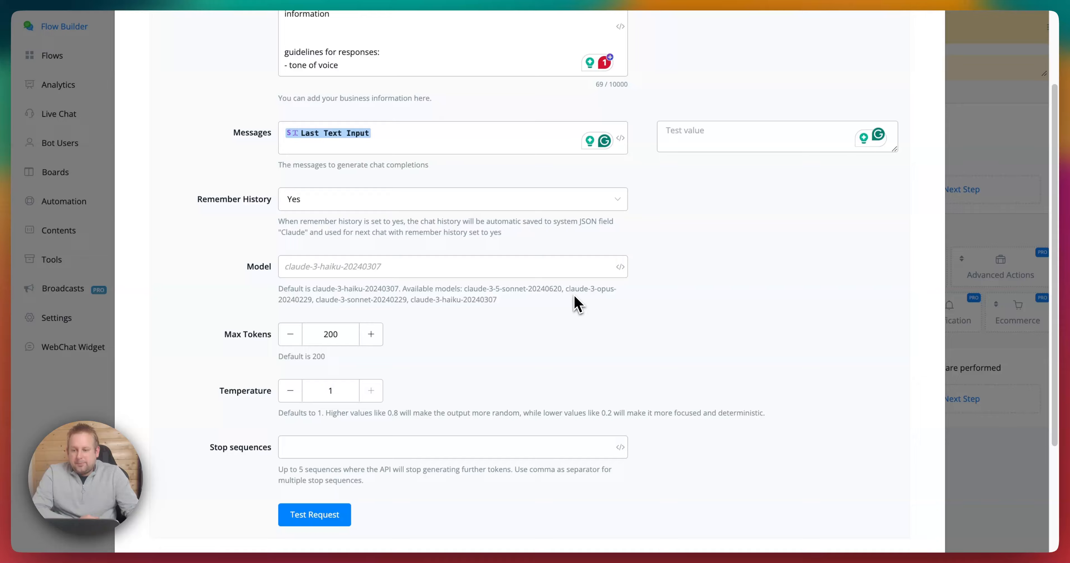
Set the chat completion's temperature to 0.4
scroll(572, 302, "down", 5)
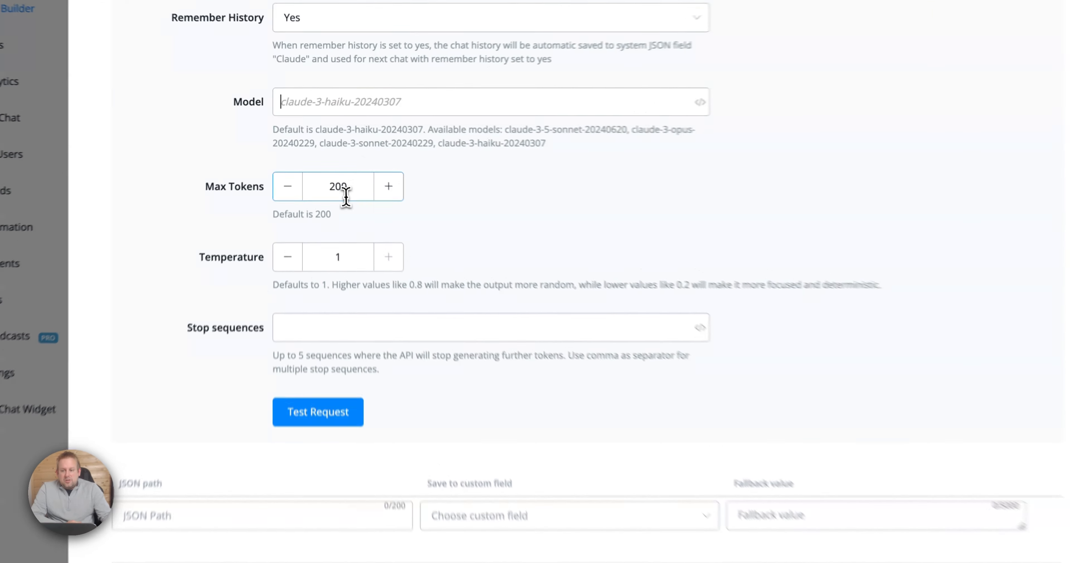
double_click(332, 169)
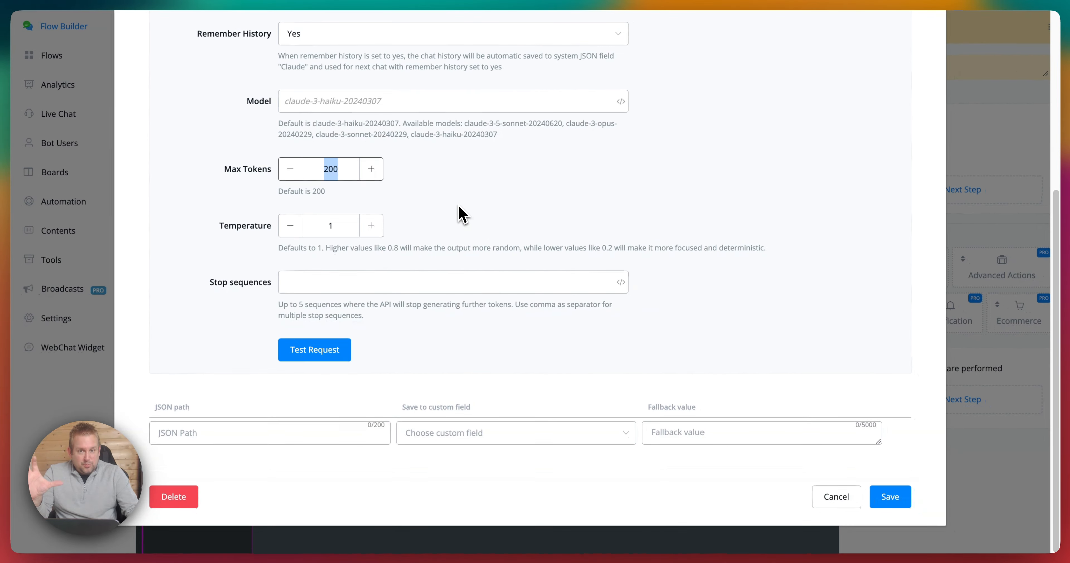
double_click(331, 226)
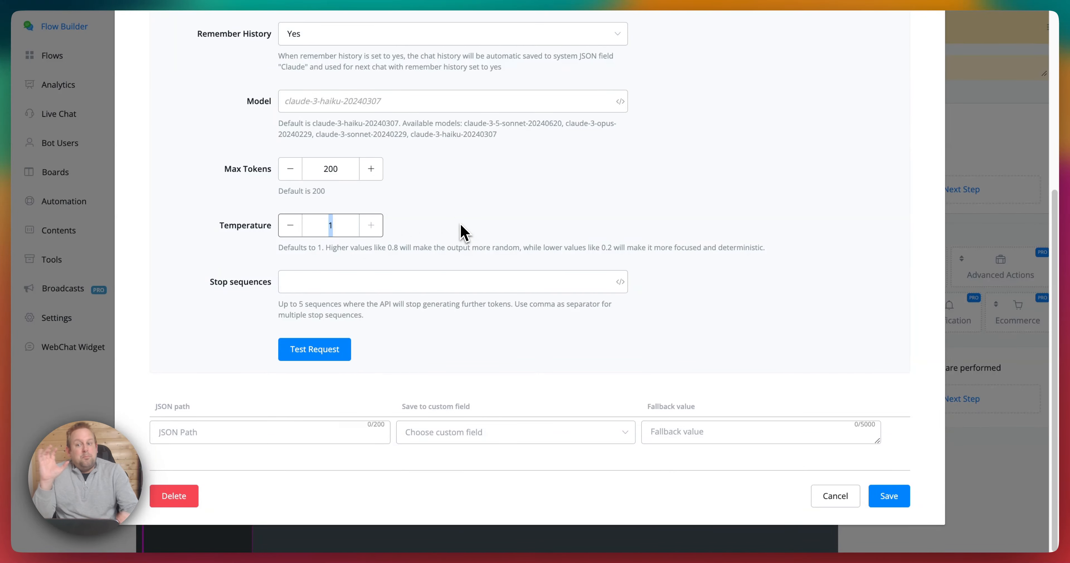
scroll(463, 232, "up", 8)
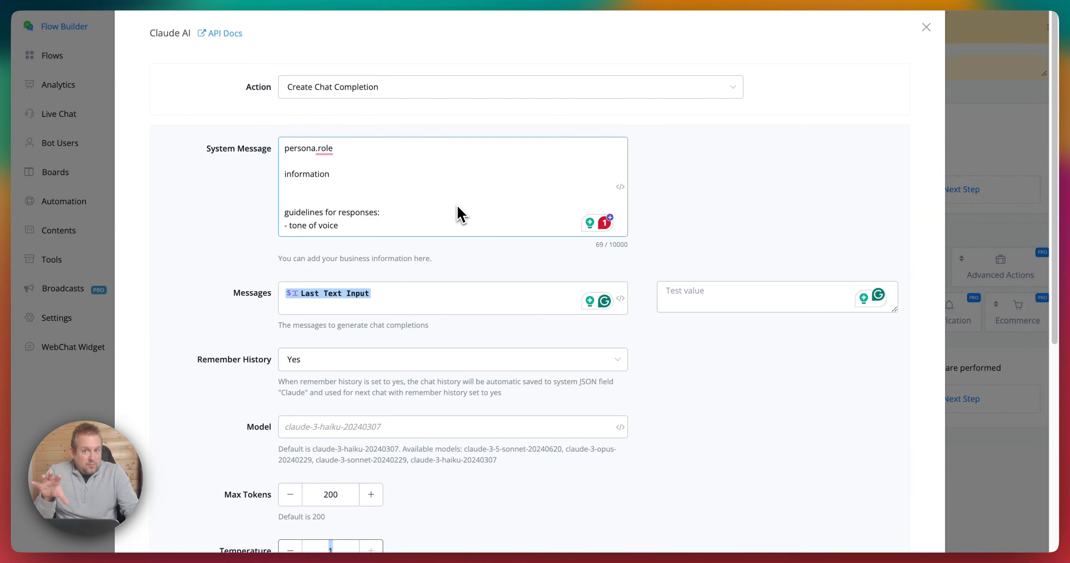
scroll(461, 214, "down", 6)
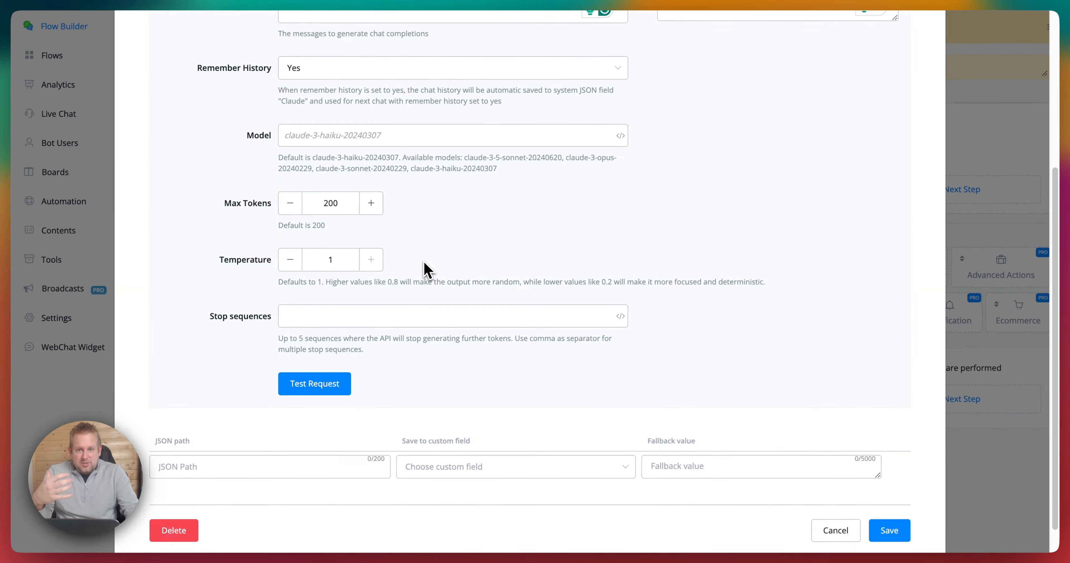
double_click(352, 260)
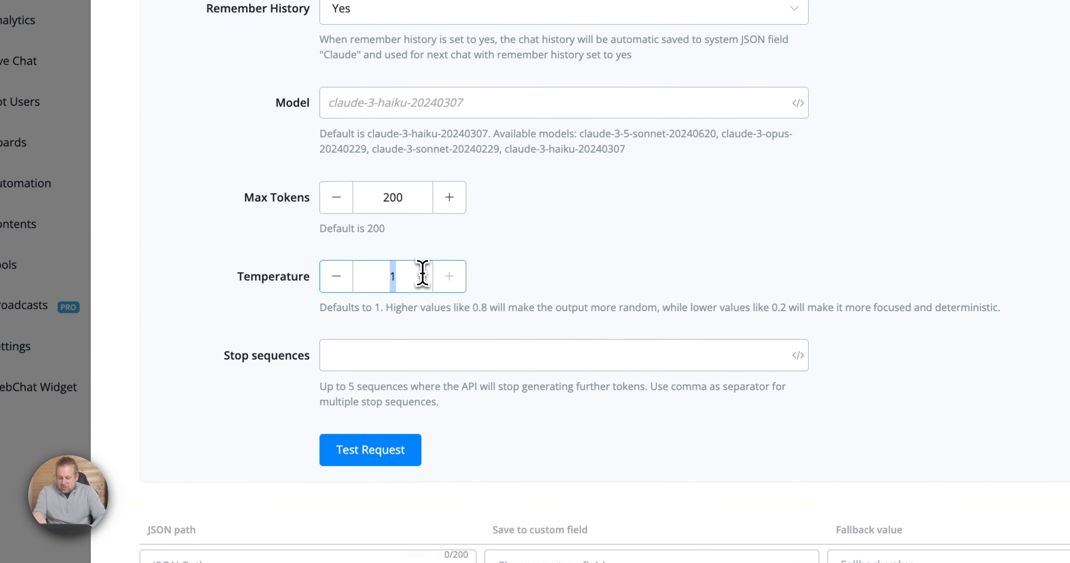
type("0.4")
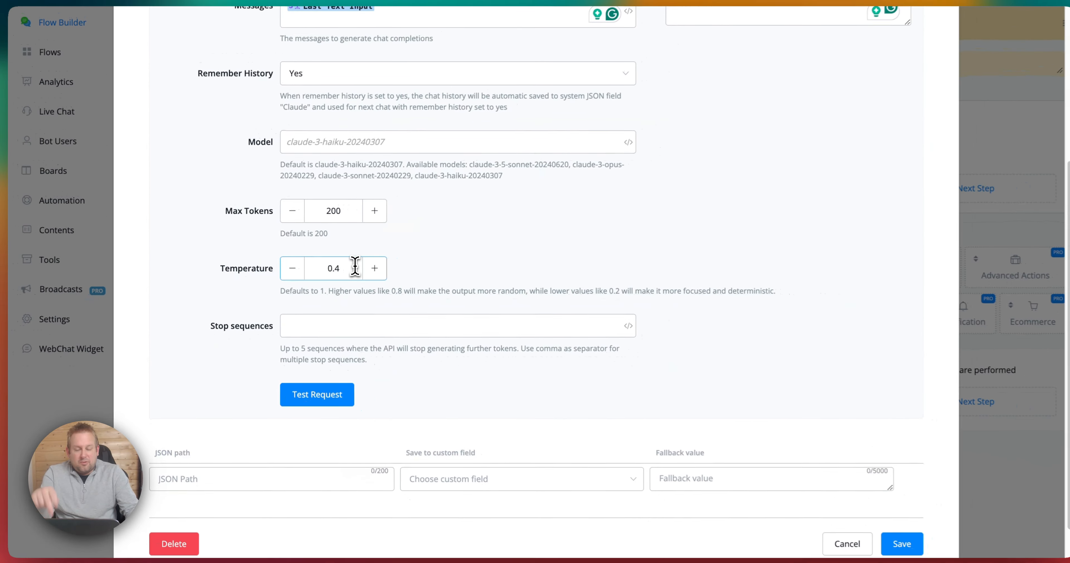
Complete the system message with a conversational persona, AI automation business information and friendly, playful first-person guidelines, and enter the test value "hi hru doing"
scroll(473, 216, "up", 5)
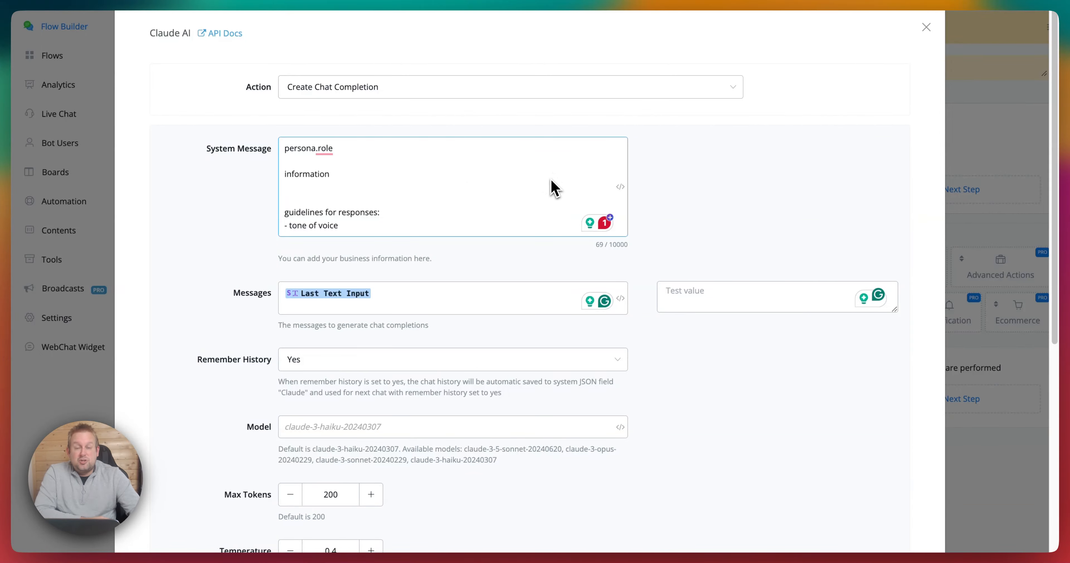
scroll(553, 189, "down", 5)
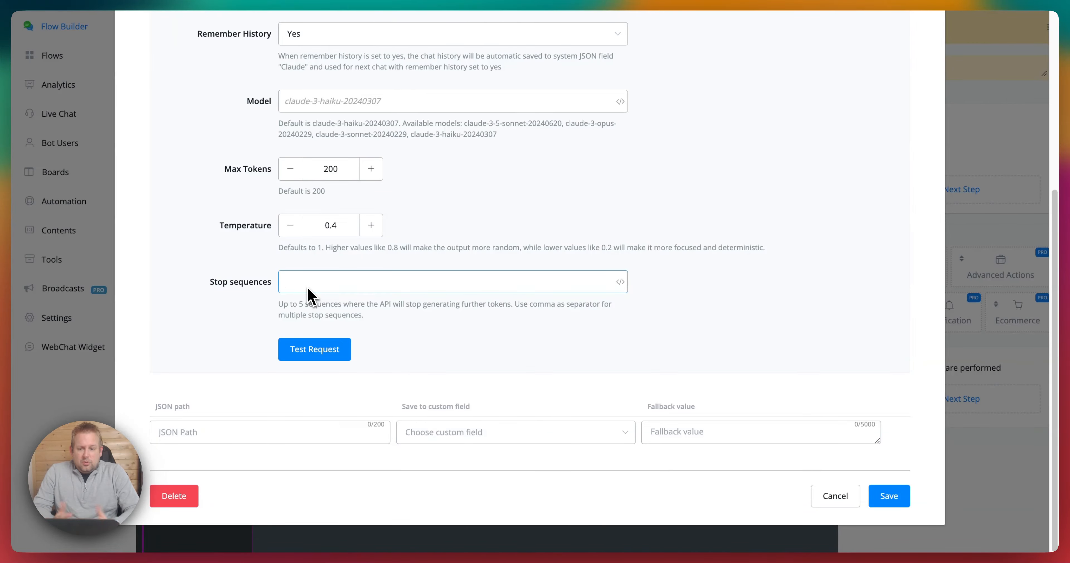
scroll(309, 296, "up", 5)
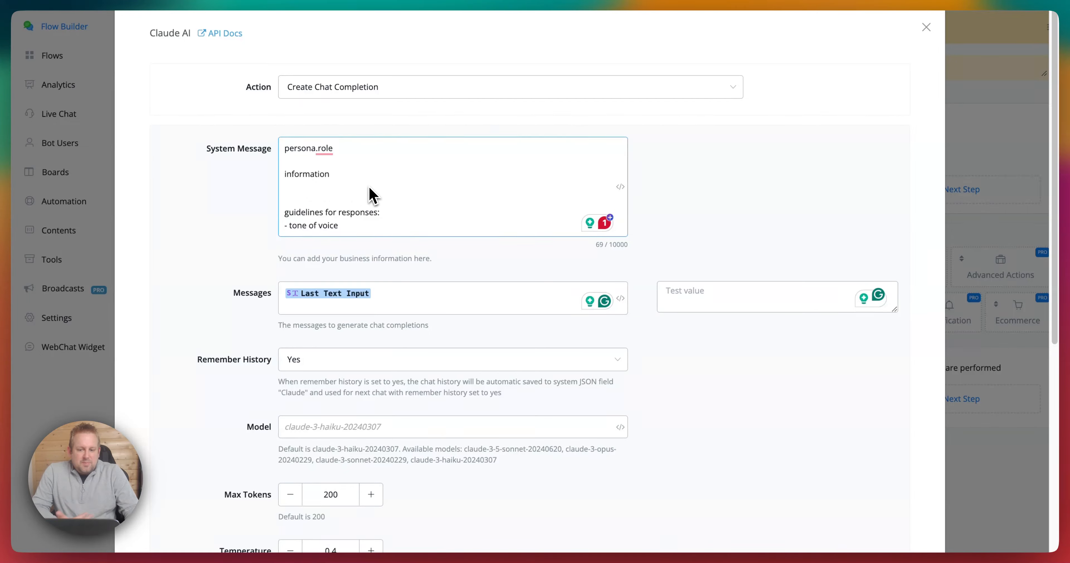
left_click(749, 289)
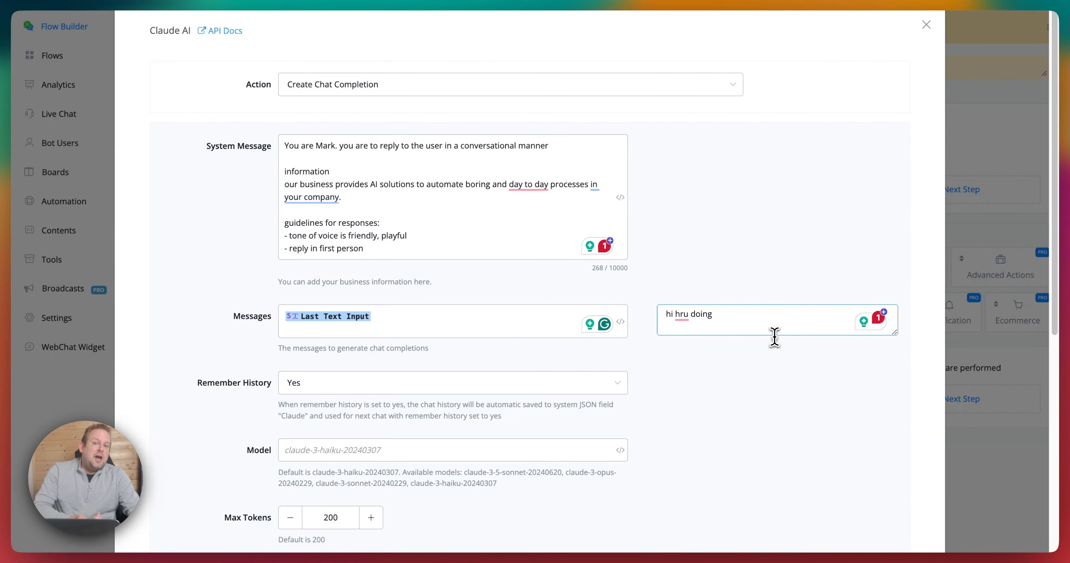
Run a test request and review the assistant's reply in the returned sample data
scroll(776, 337, "down", 8)
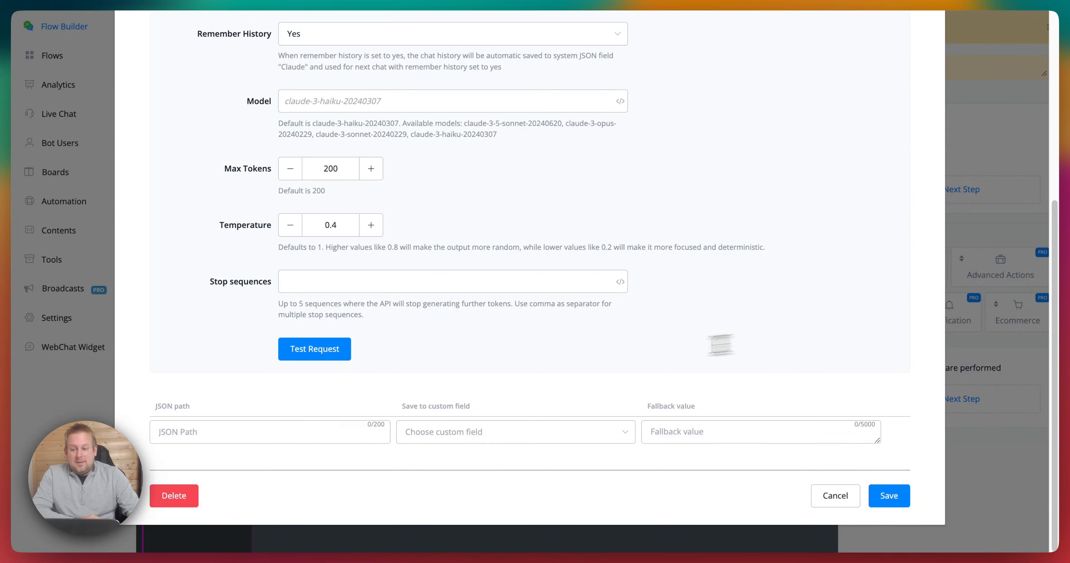
left_click(312, 351)
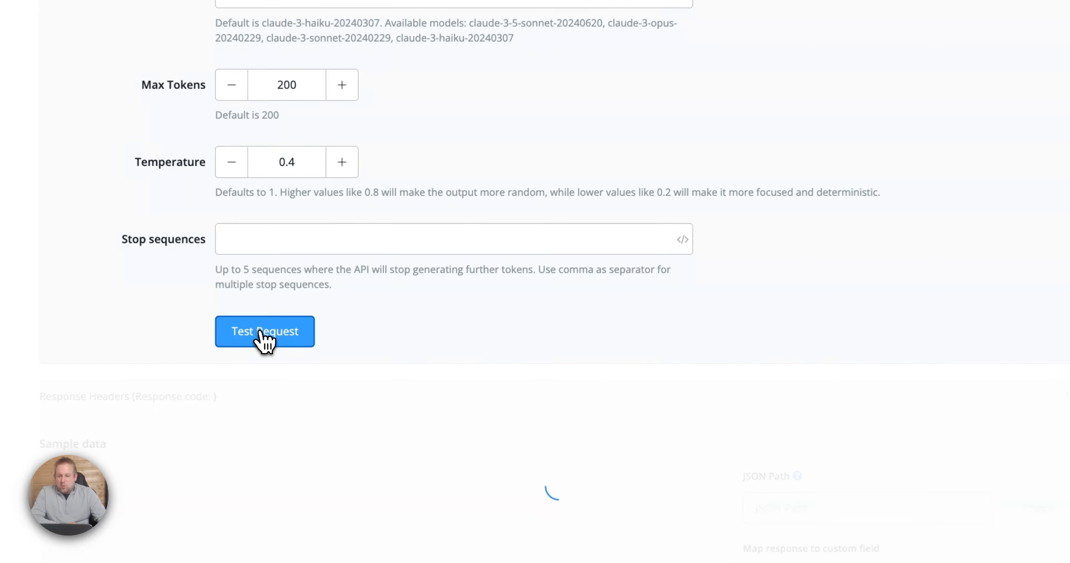
scroll(743, 303, "down", 5)
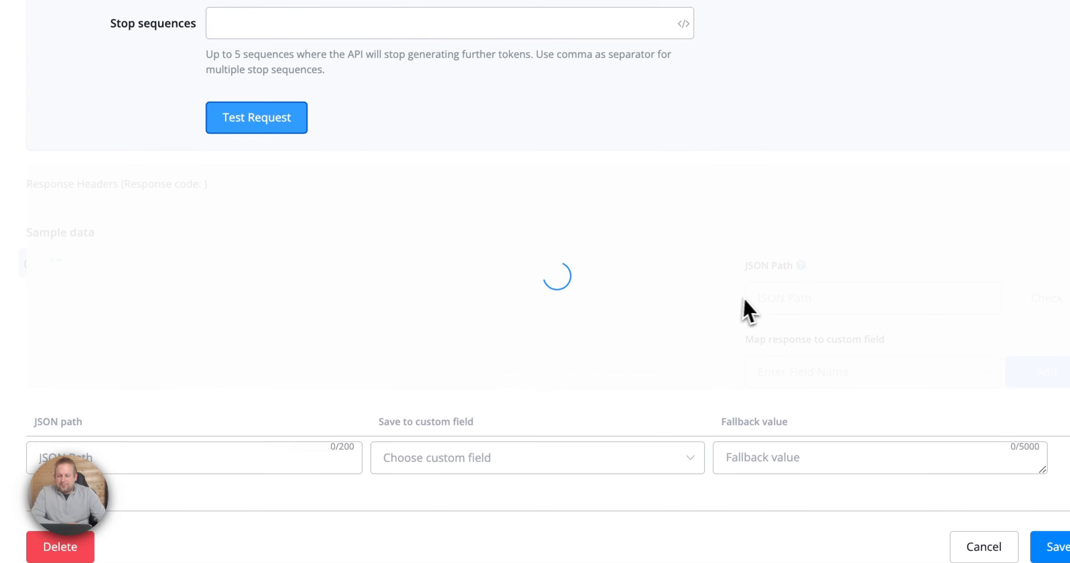
scroll(284, 330, "down", 3)
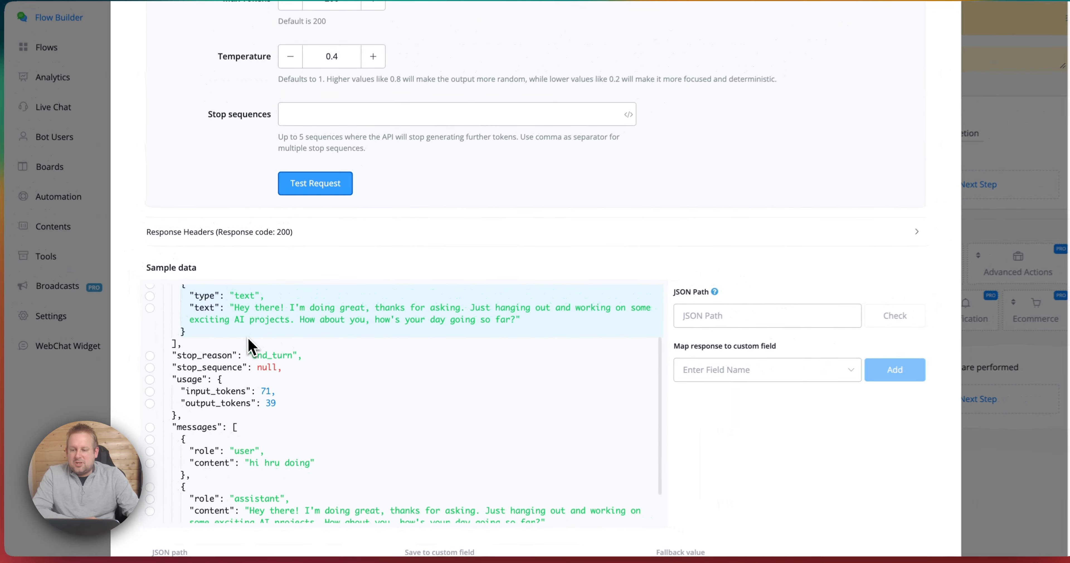
scroll(284, 336, "up", 3)
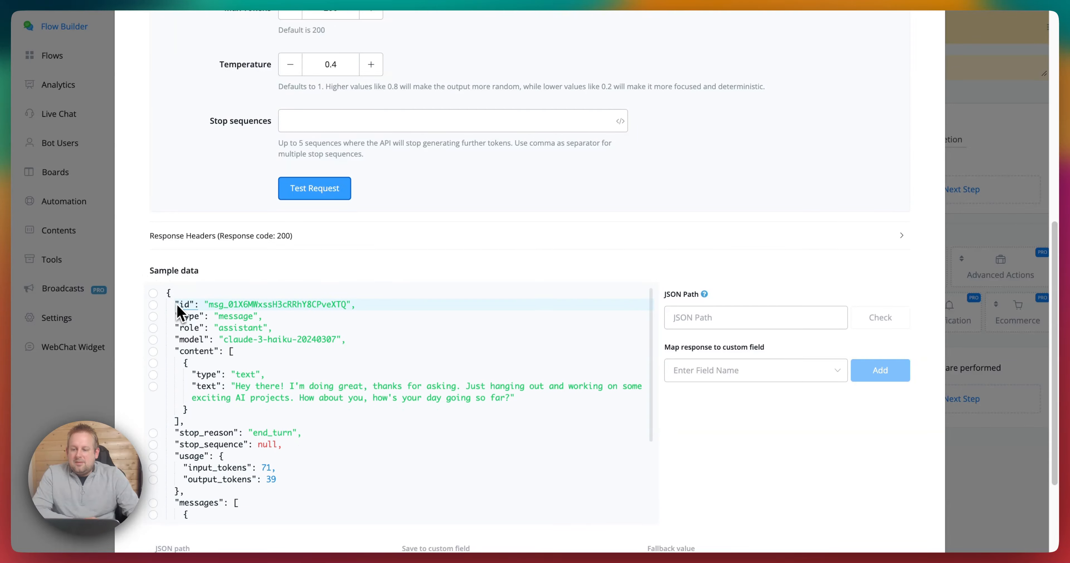
scroll(186, 311, "down", 2)
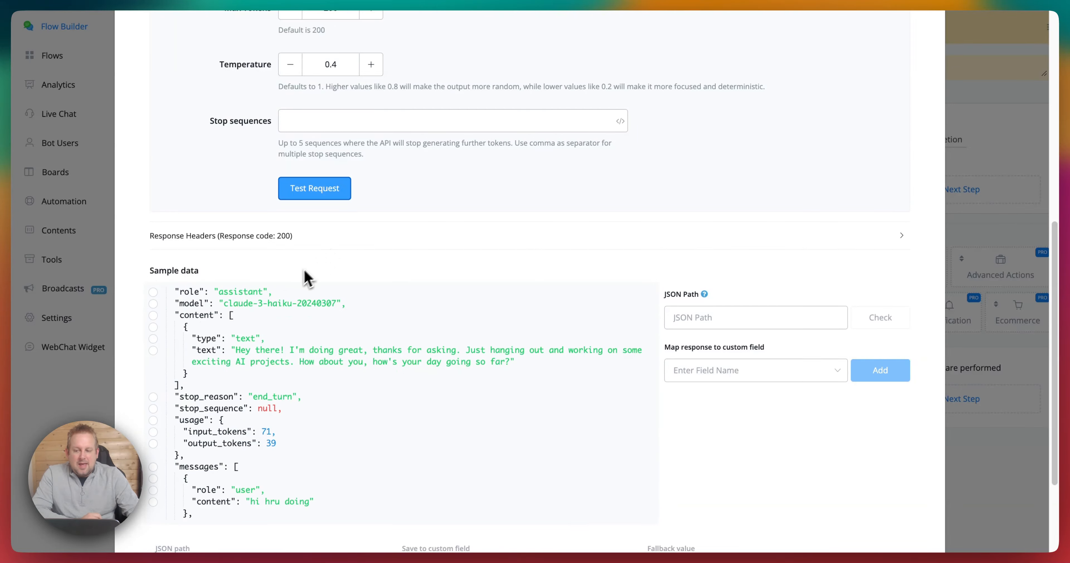
scroll(188, 318, "down", 2)
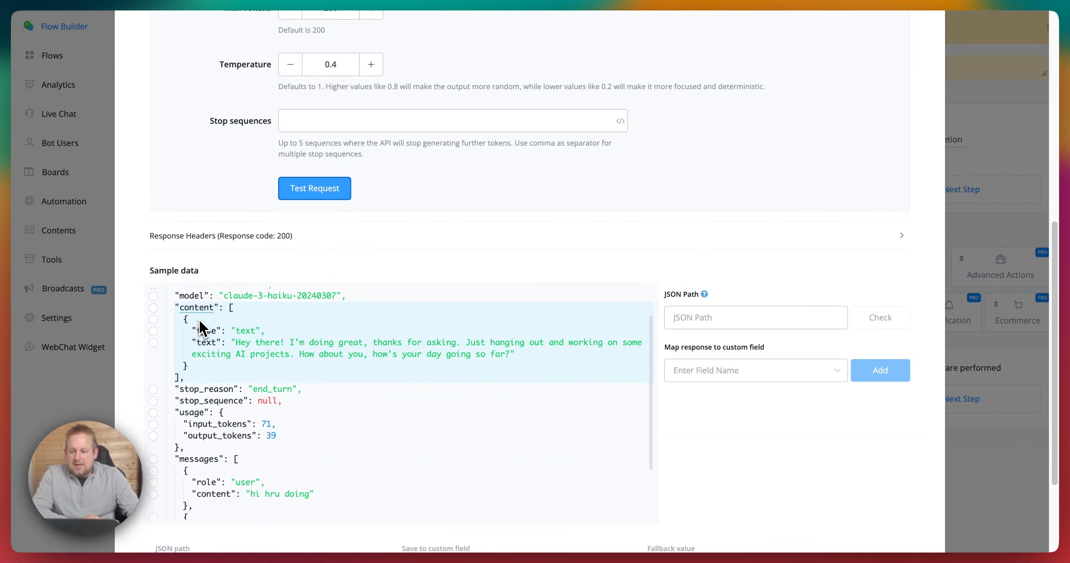
Map the reply text at $.content[0].text to a custom field named ai_response and add the mapping
left_click(153, 327)
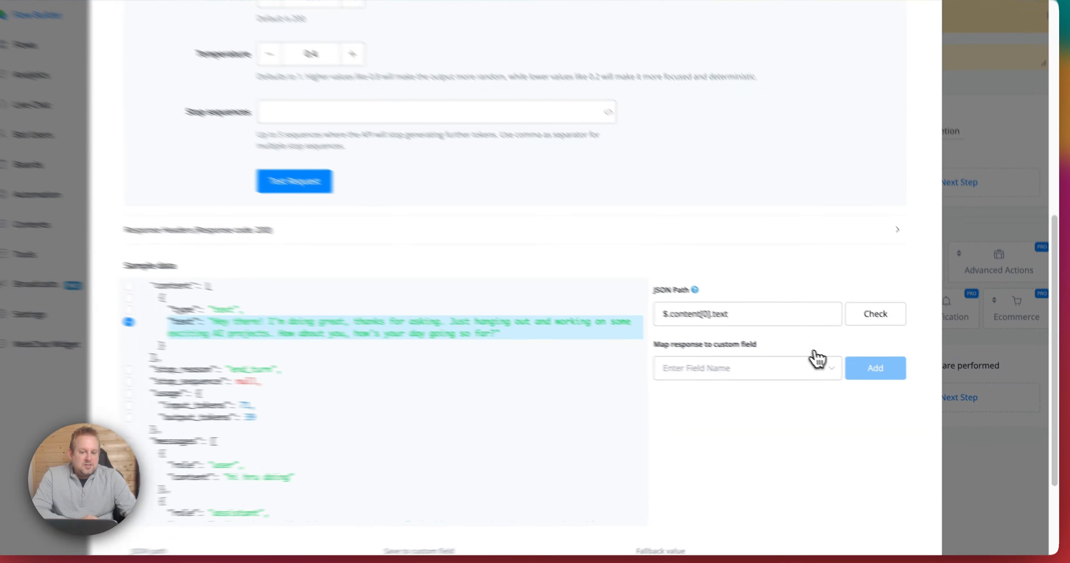
left_click(1053, 352)
type("ai_Res")
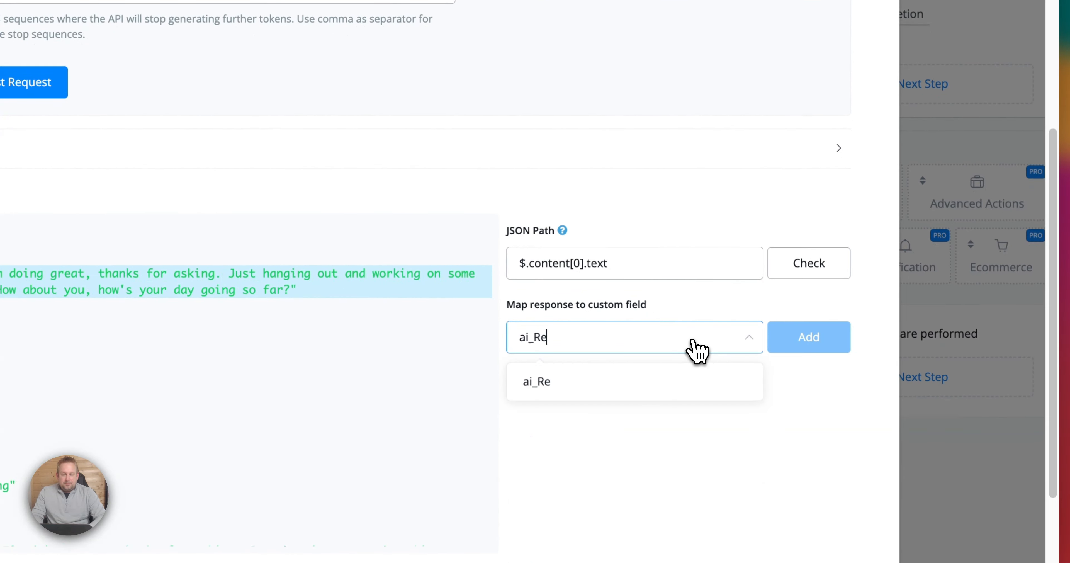
key("BackSpace")
key("BackSpace")
key("BackSpace")
type("response")
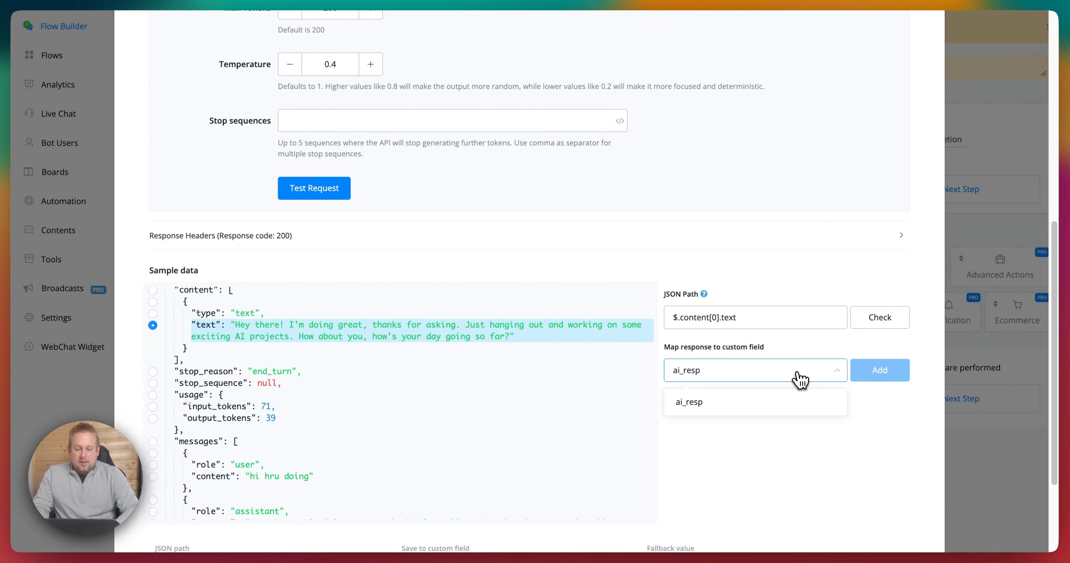
left_click(756, 402)
left_click(880, 370)
scroll(591, 378, "down", 2)
scroll(591, 378, "down", 4)
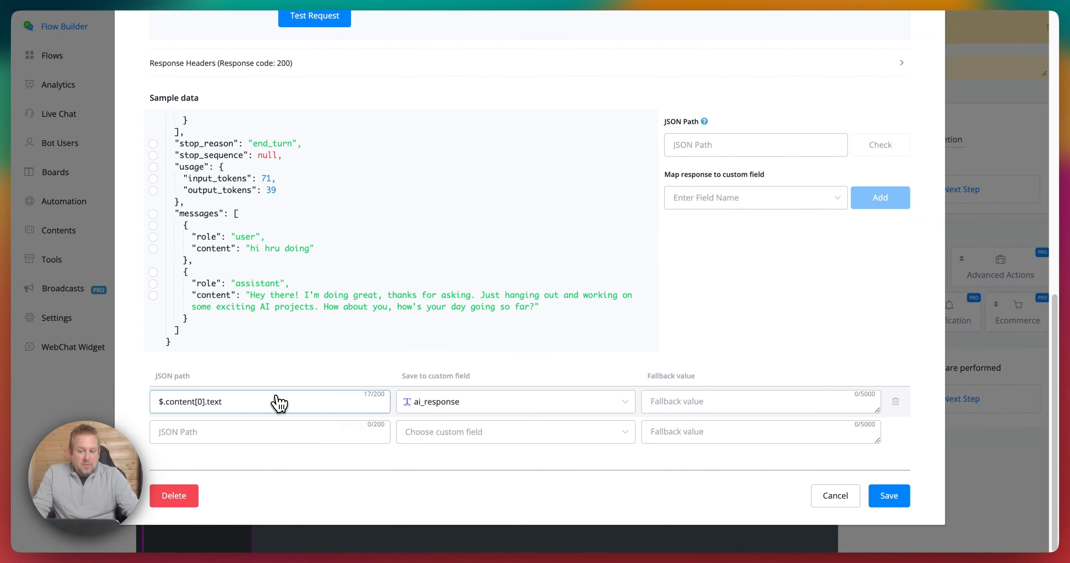
Pick the input_tokens value and then the output_tokens value in the sample data as the JSON path
scroll(611, 384, "up", 10)
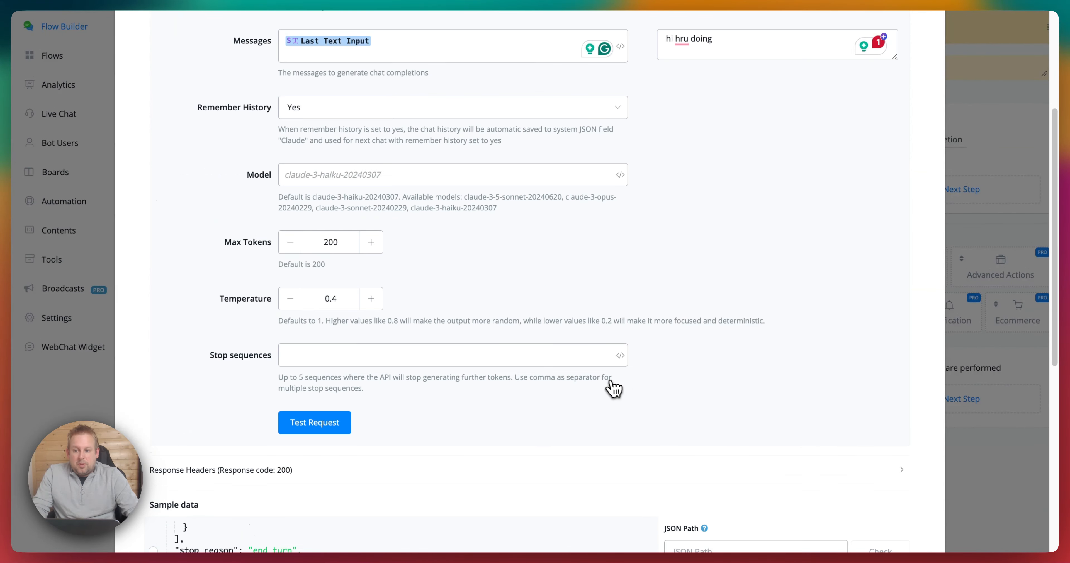
scroll(610, 387, "down", 10)
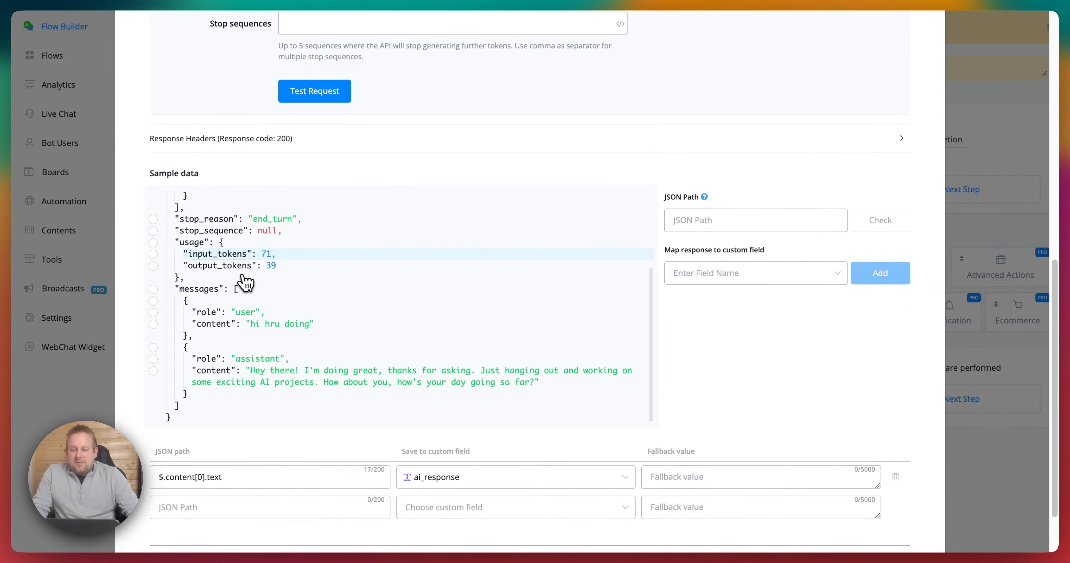
left_click(153, 179)
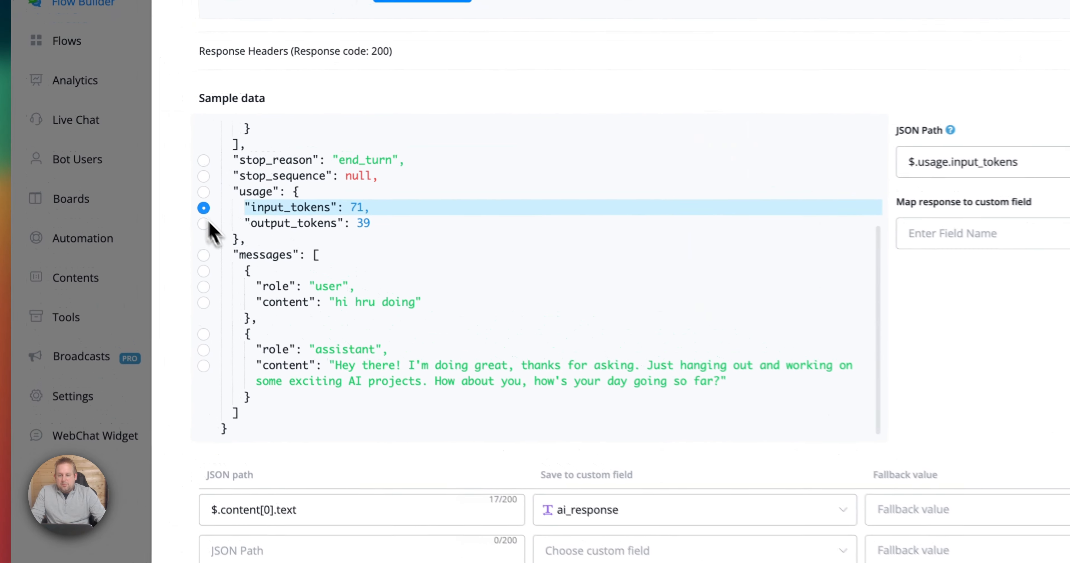
left_click(154, 190)
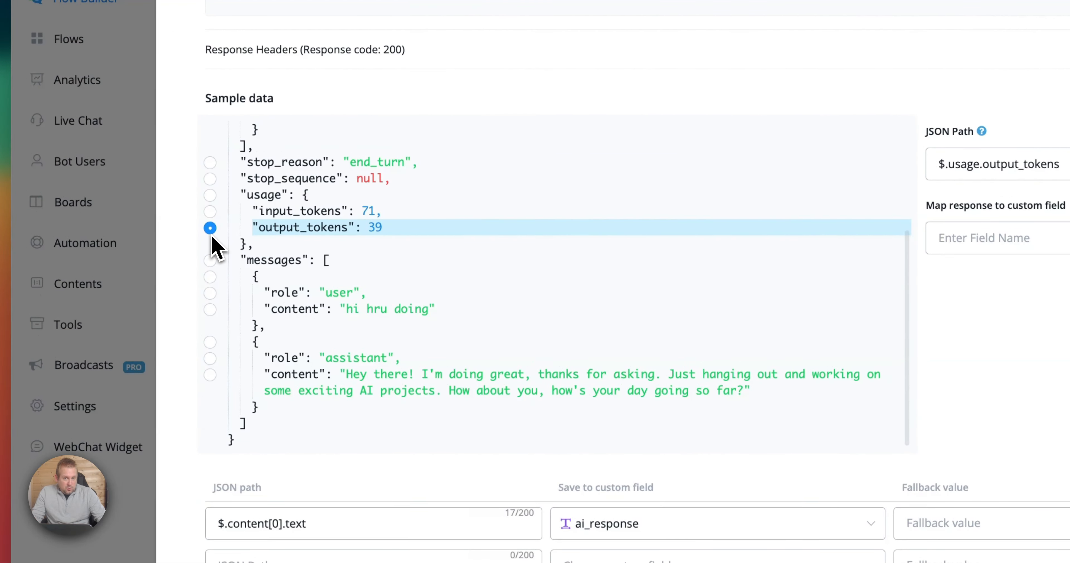